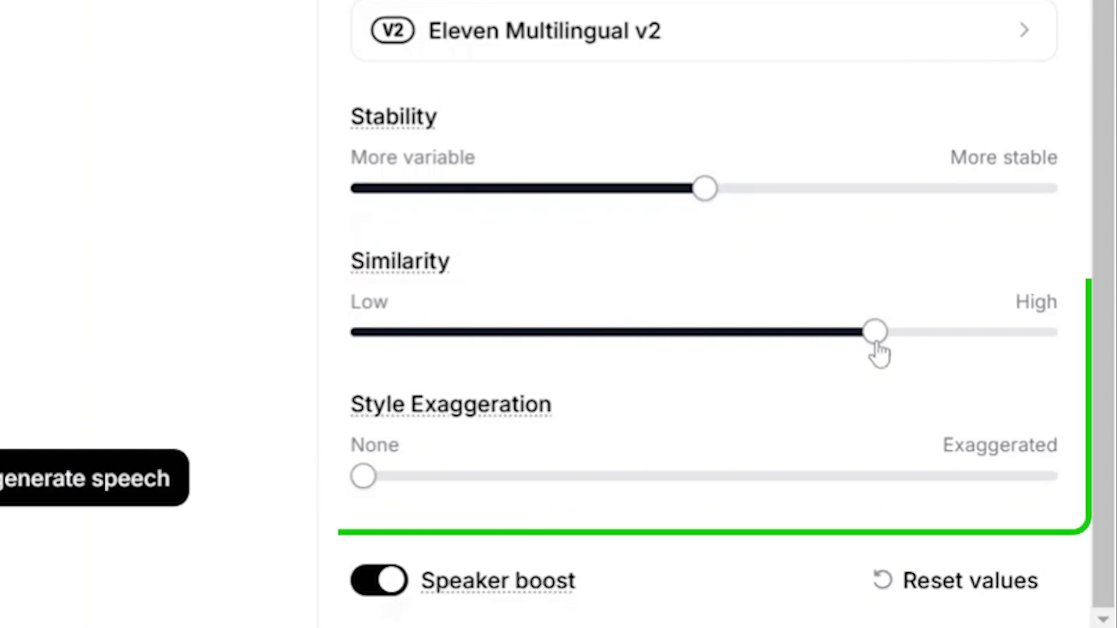
Step: Browse the Voices list and select Liam as the Text to Speech voice
mouse_move(875, 337)
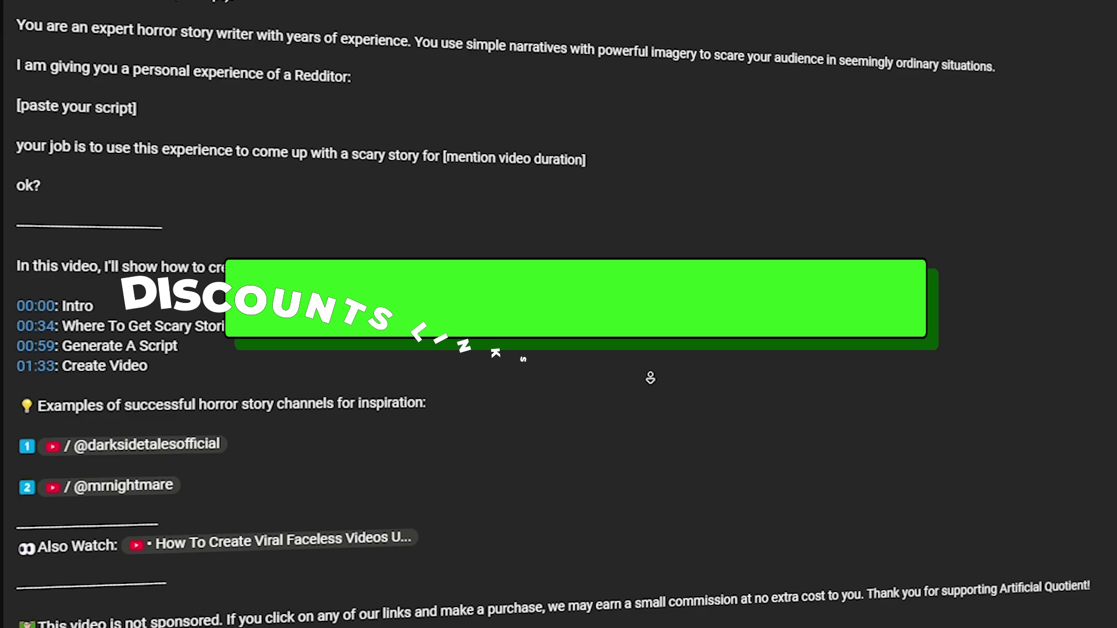
scroll(650, 378, down, 5)
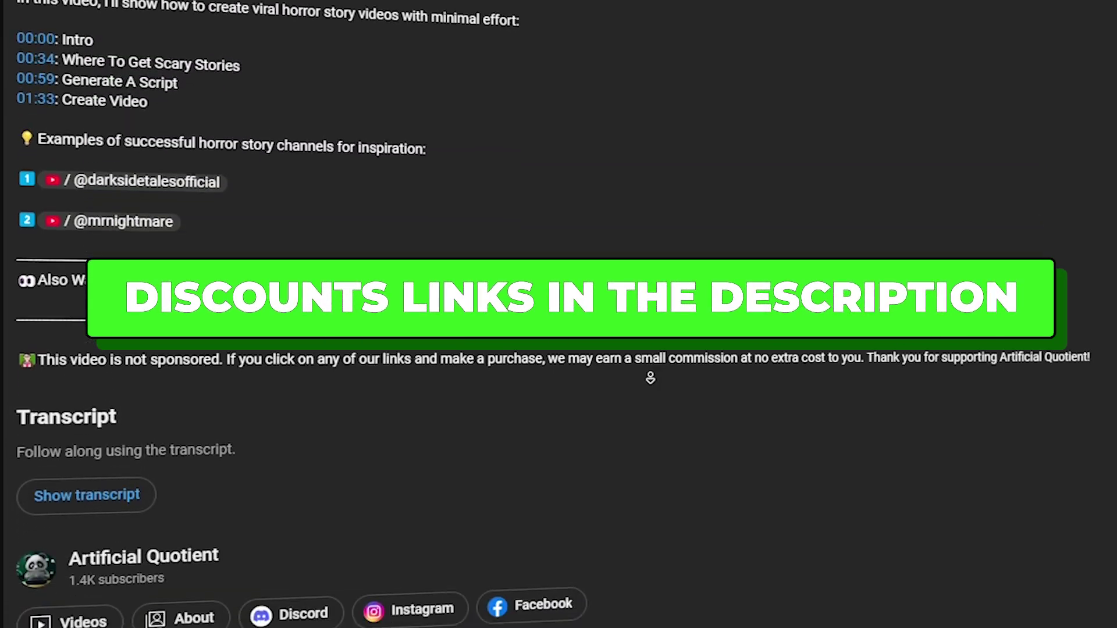
scroll(650, 378, down, 5)
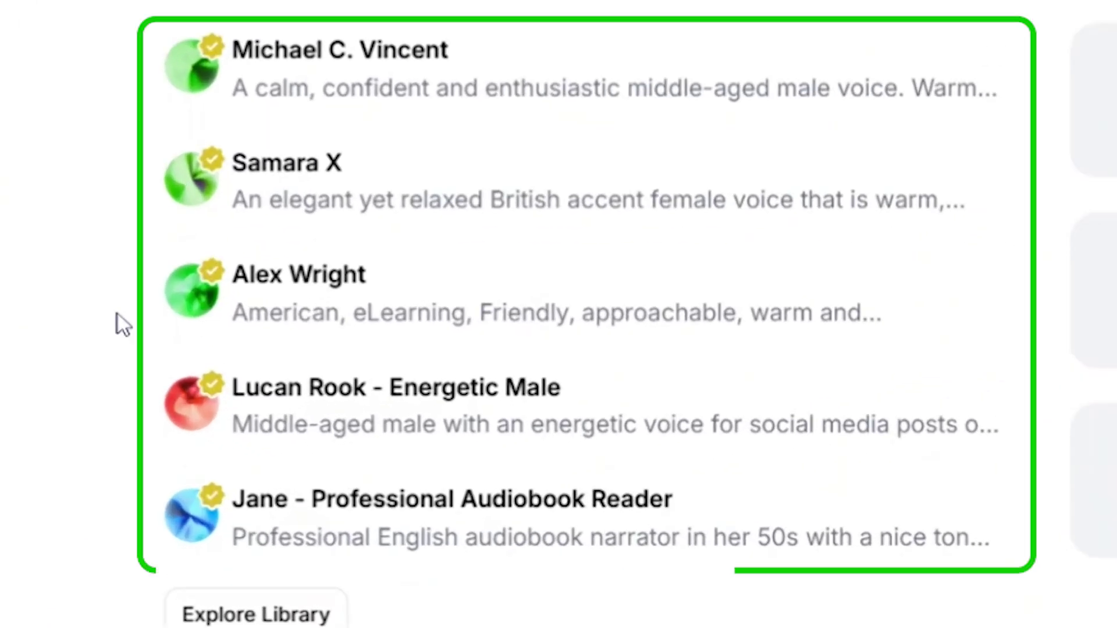
mouse_move(182, 85)
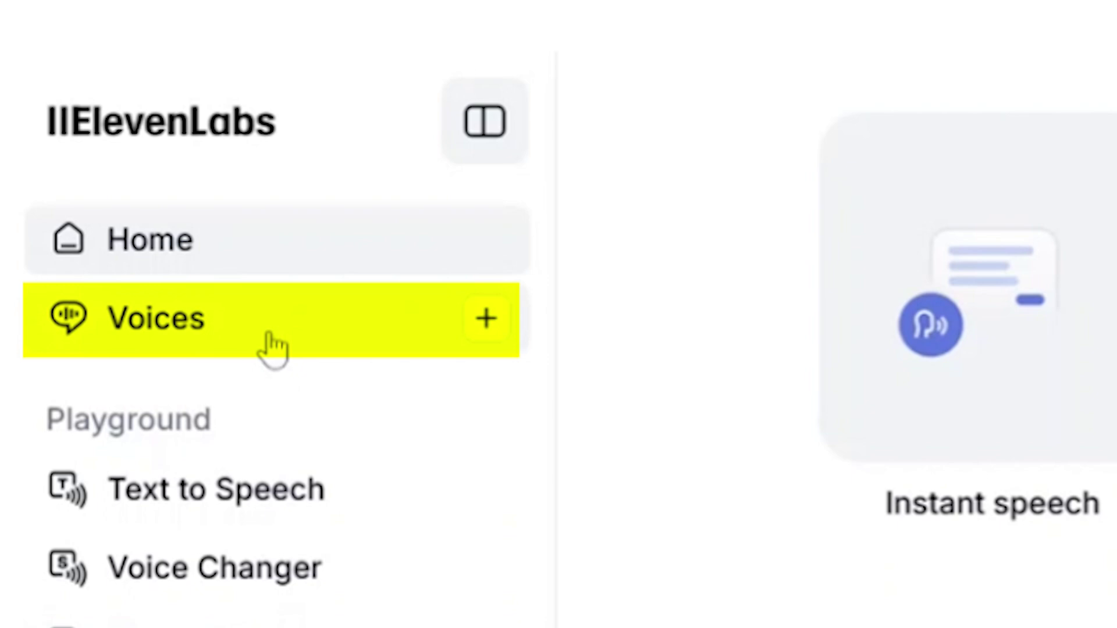
click(274, 347)
scroll(496, 240, down, 10)
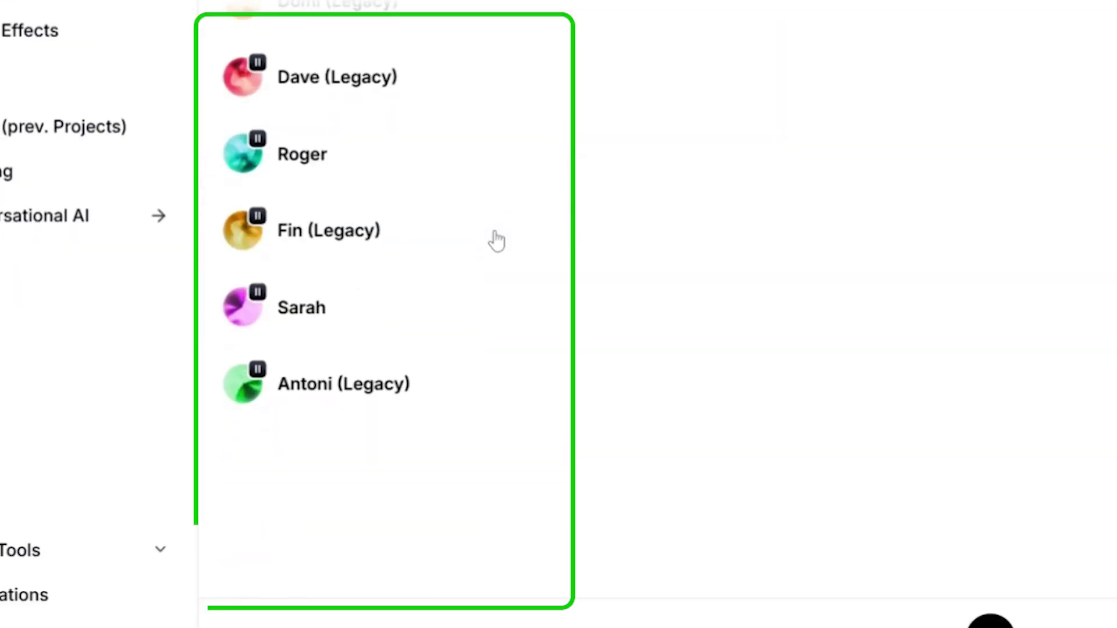
scroll(496, 241, down, 10)
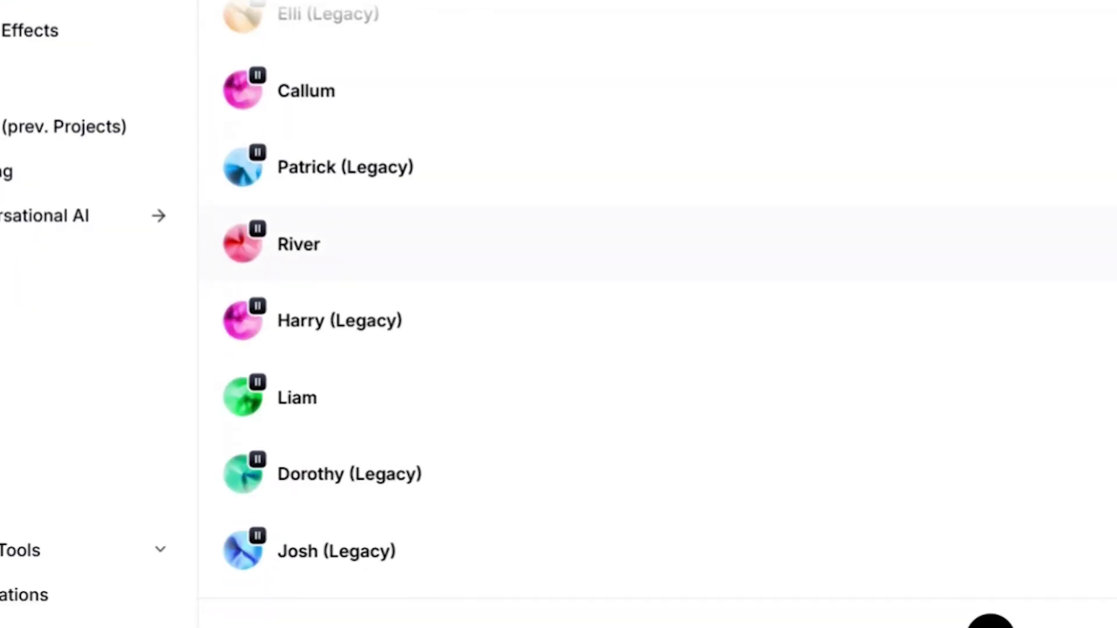
scroll(271, 156, up, 2)
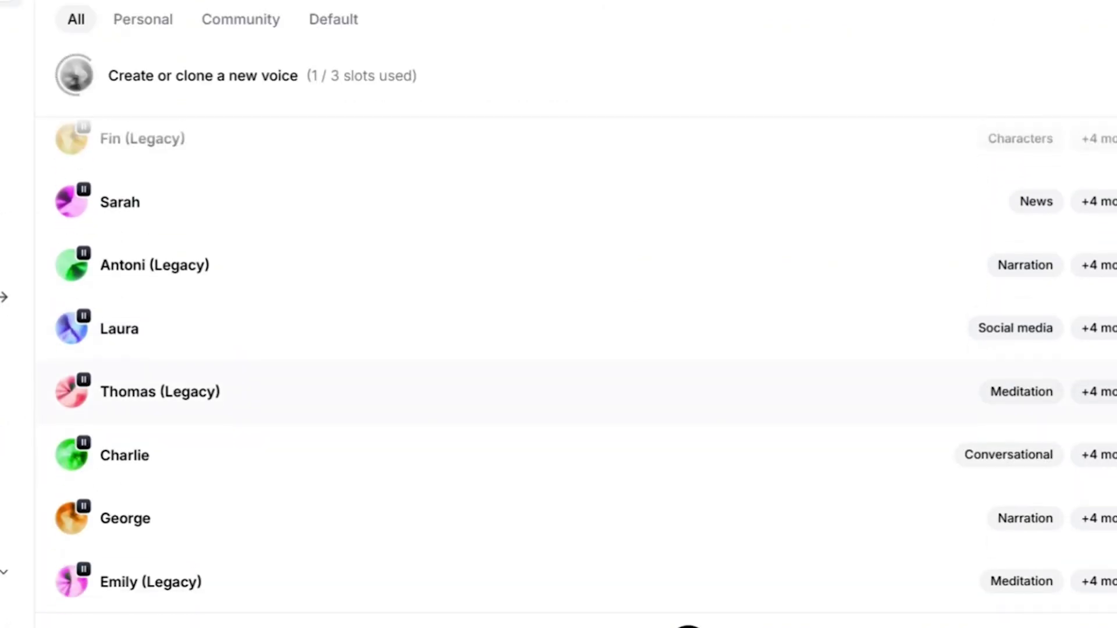
scroll(559, 407, down, 2)
scroll(72, 361, down, 3)
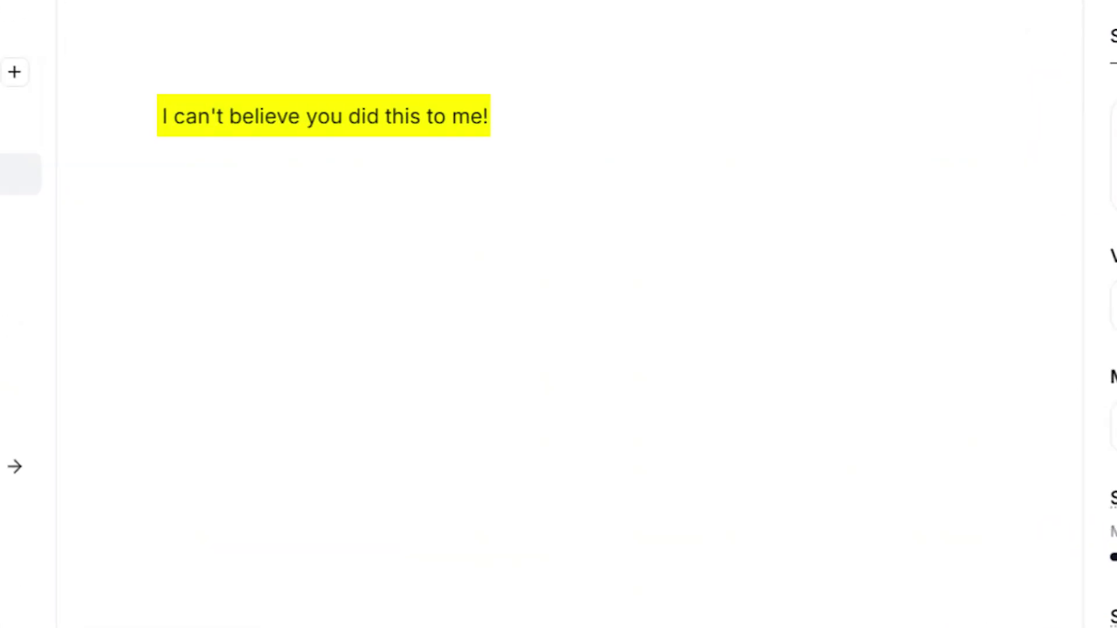
Step: Generate the short line, swap in the 'He took a shaky breath…' paragraph, and raise Stability slightly
click(631, 485)
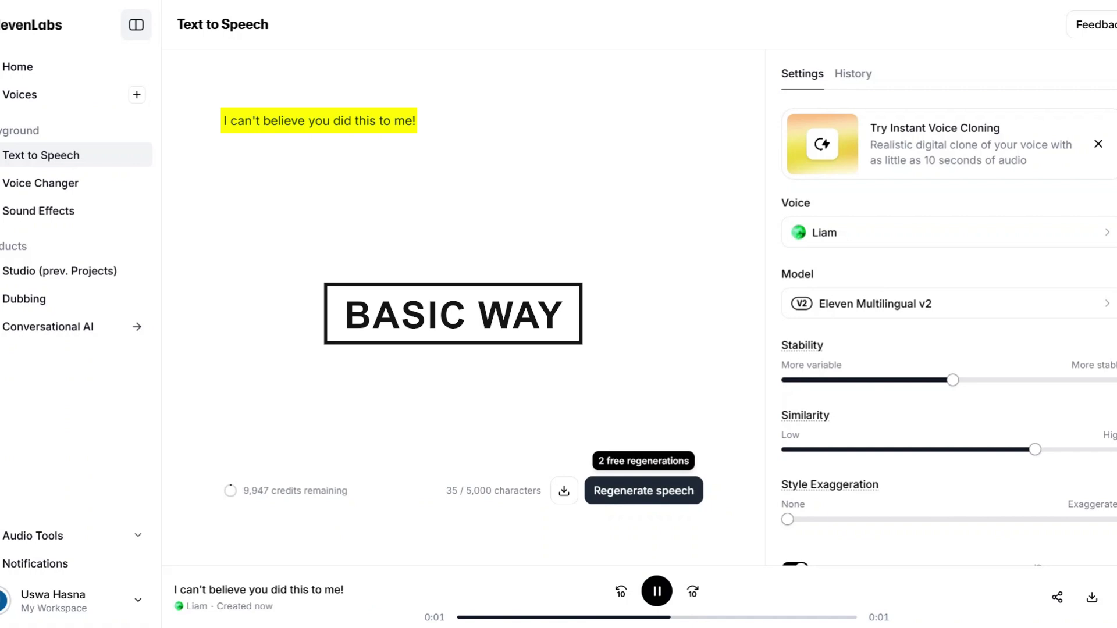
key(ctrl+a)
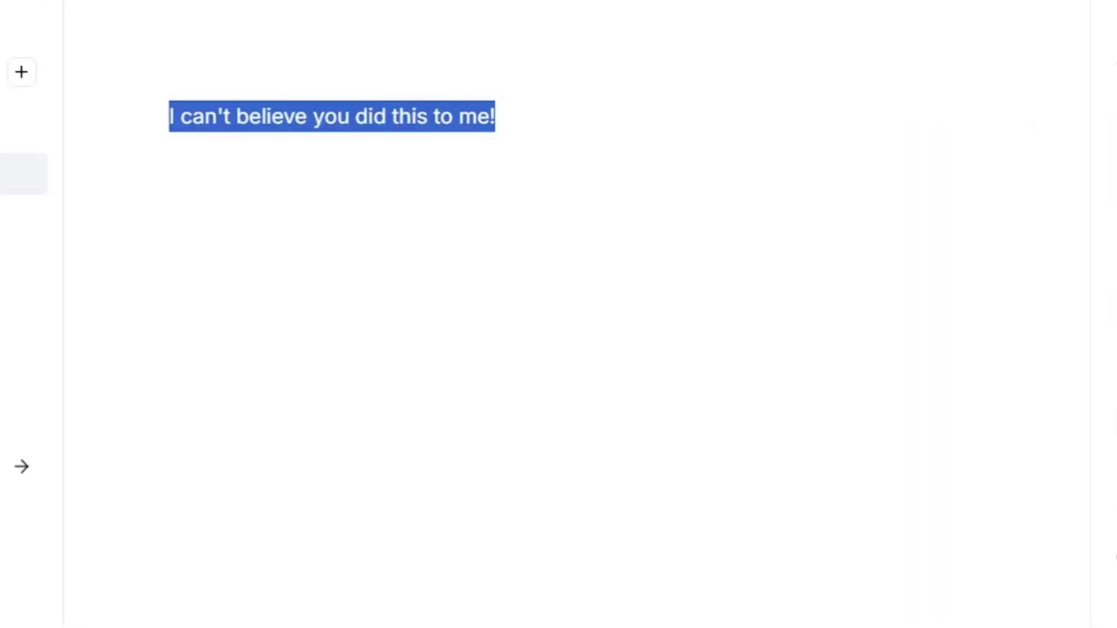
key(ctrl+v)
mouse_move(817, 216)
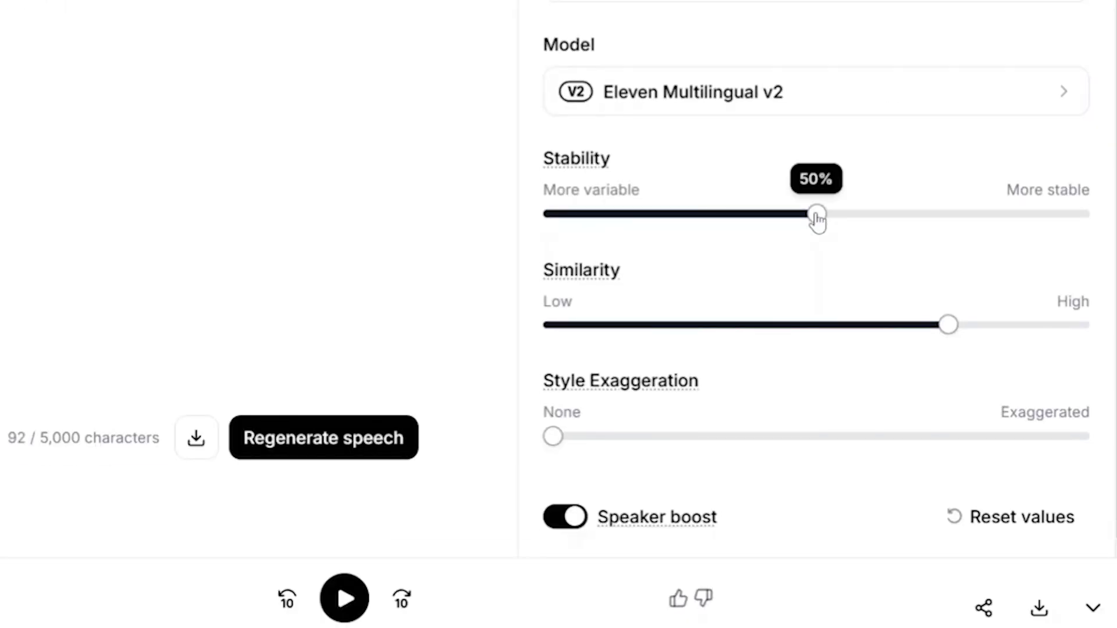
drag(809, 217, 816, 214)
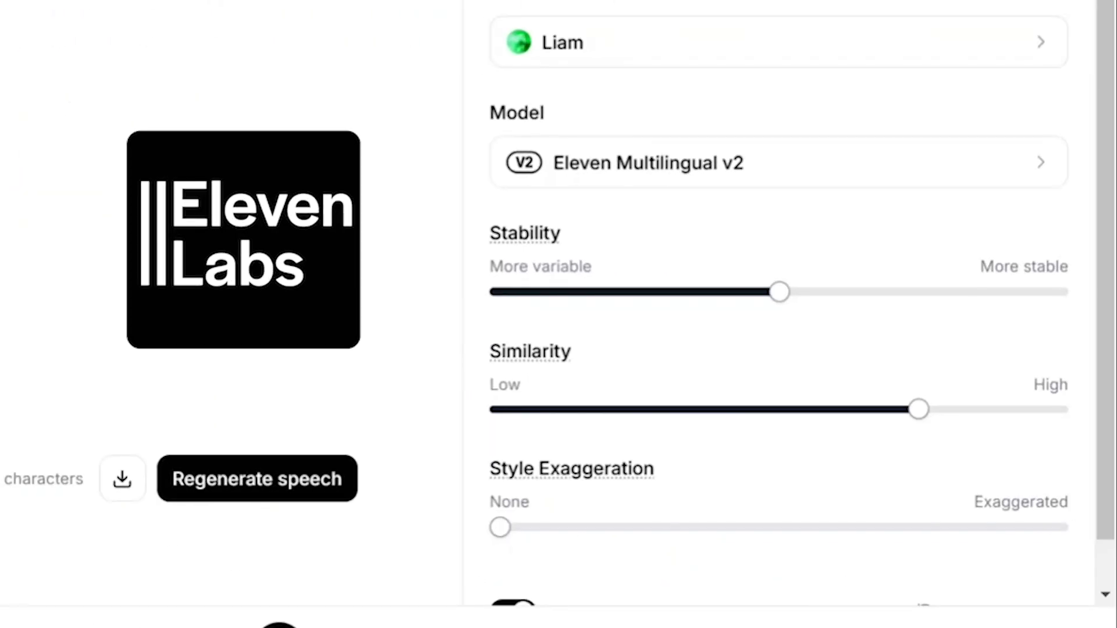
Step: Set Stability 50%, Similarity about 76%, Style Exaggeration 6%, and regenerate the paragraph
scroll(655, 320, down, 1)
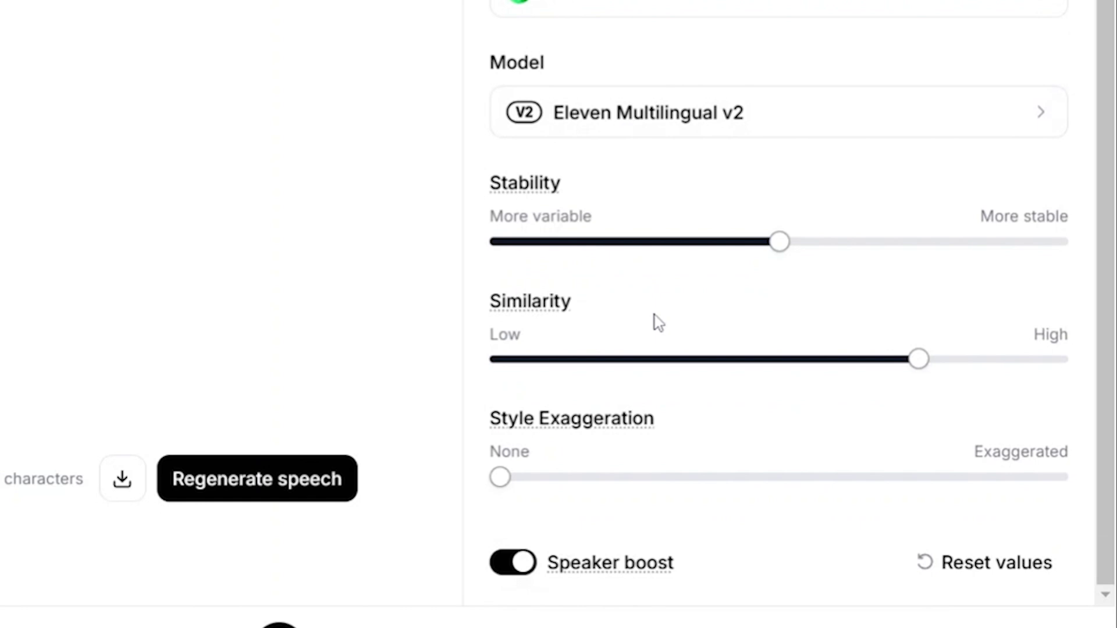
drag(777, 242, 757, 243)
drag(681, 192, 705, 189)
drag(875, 343, 890, 313)
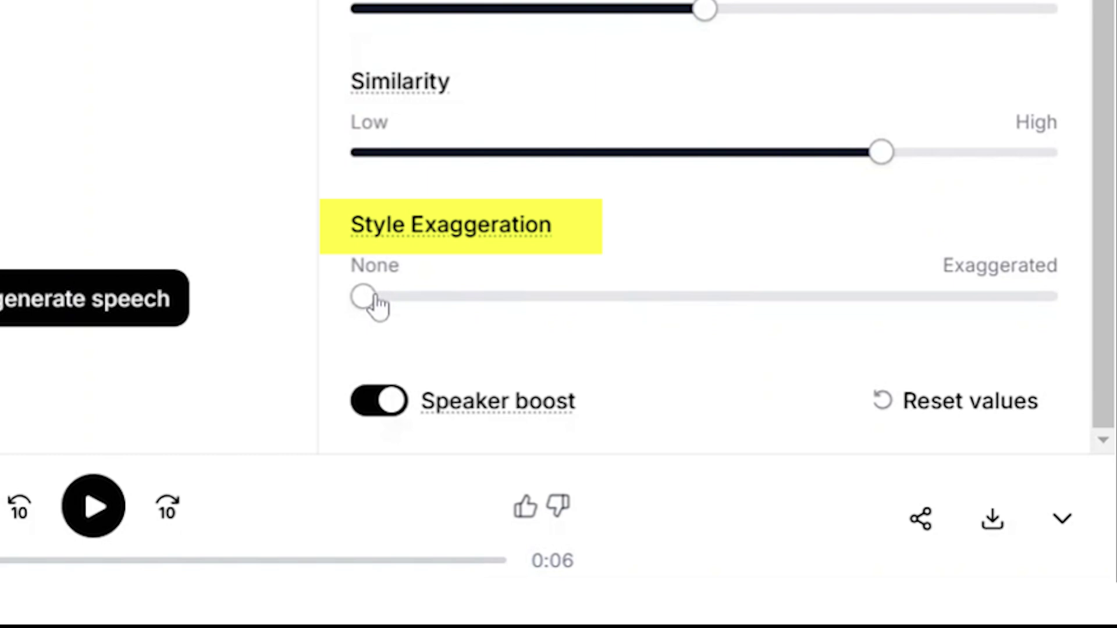
drag(363, 297, 397, 297)
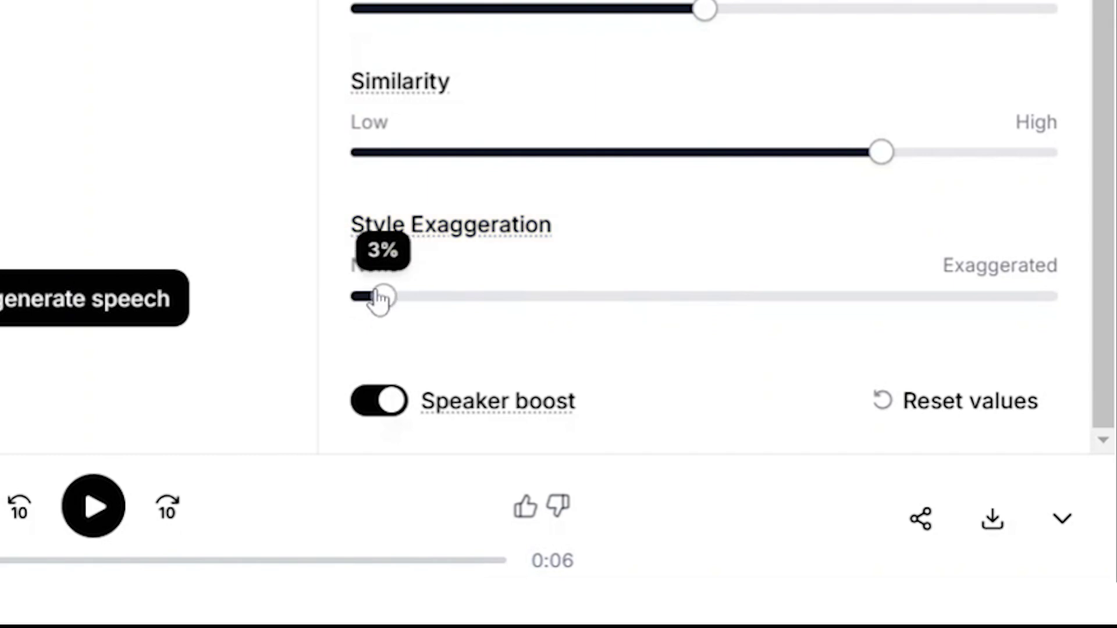
drag(397, 297, 403, 297)
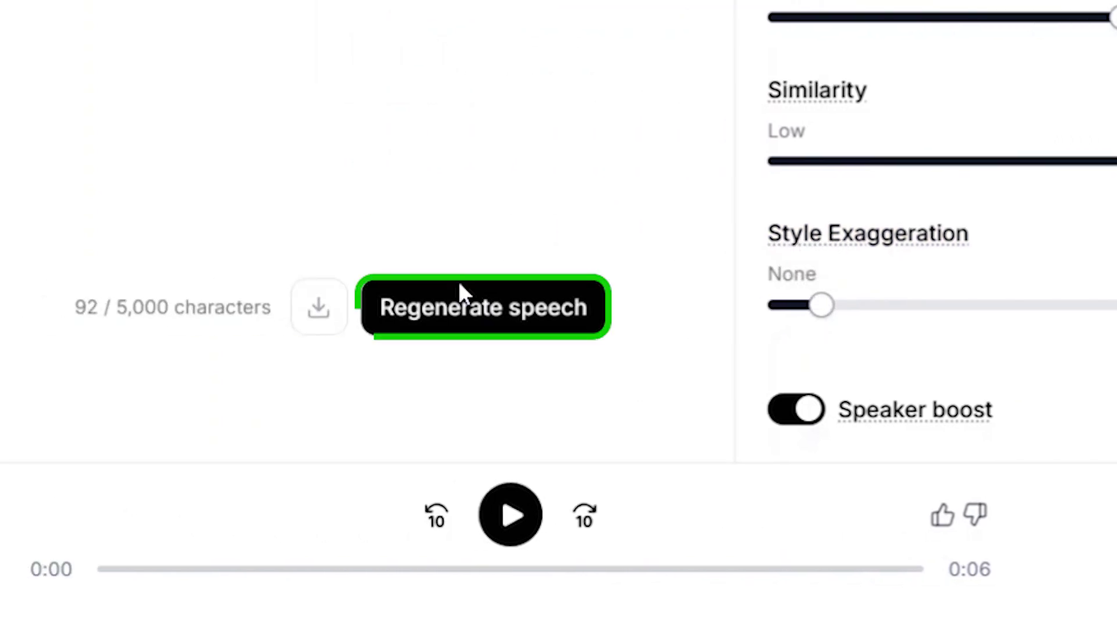
click(460, 332)
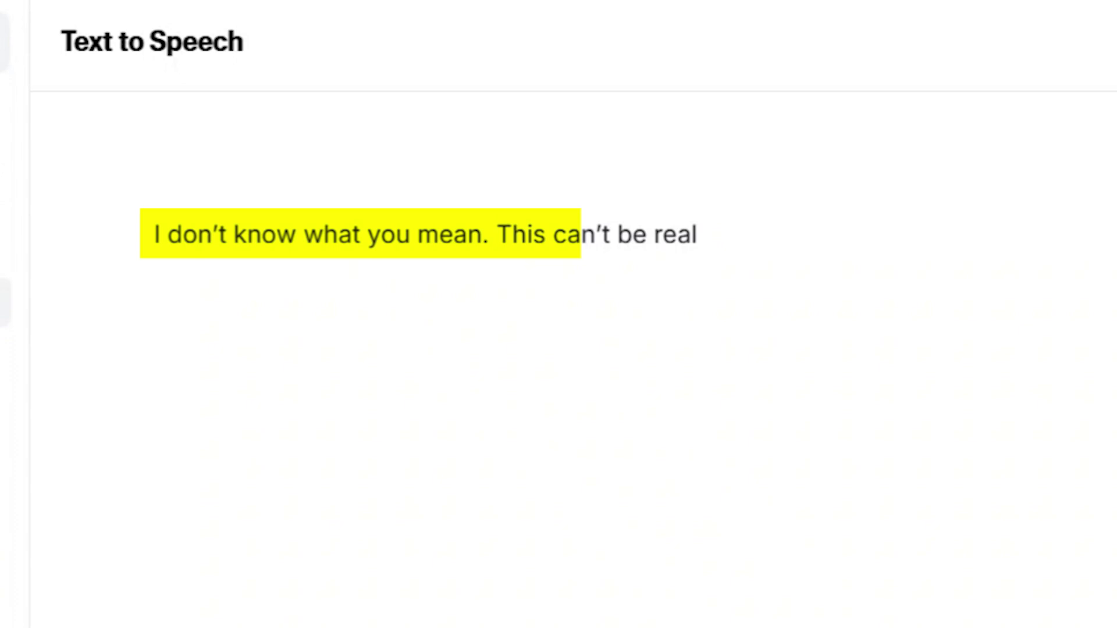
Step: Capitalize DON'T, KNOW and CAN'T, and add a '... I' stutter at the line's start
double_click(197, 234)
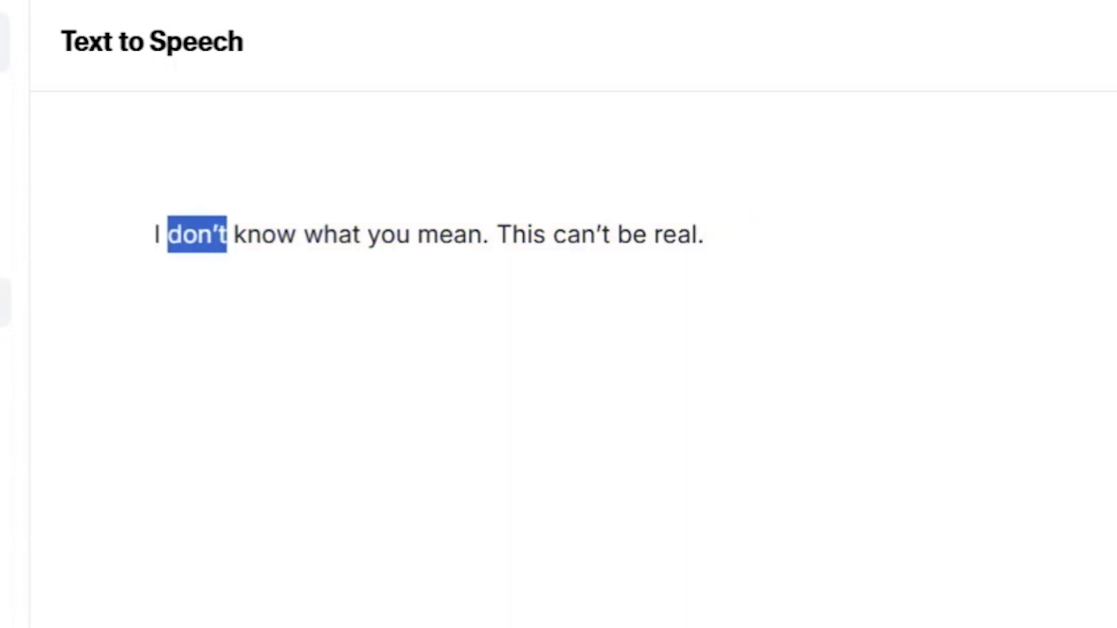
text(DON'T)
double_click(263, 234)
text(KNOW)
double_click(580, 235)
text(CAN'T)
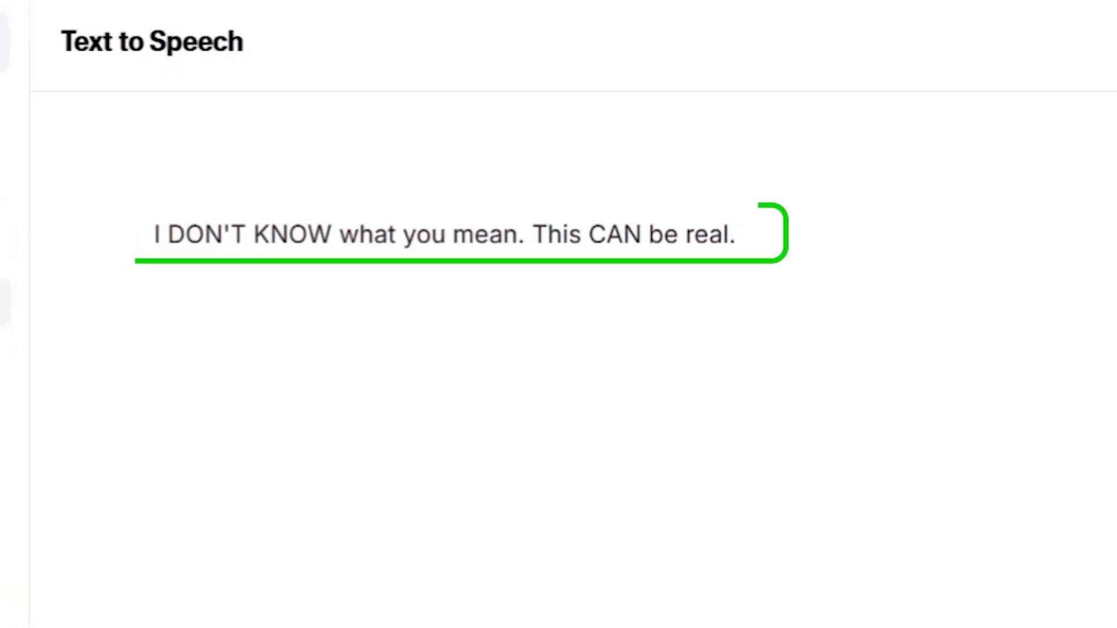
text('T)
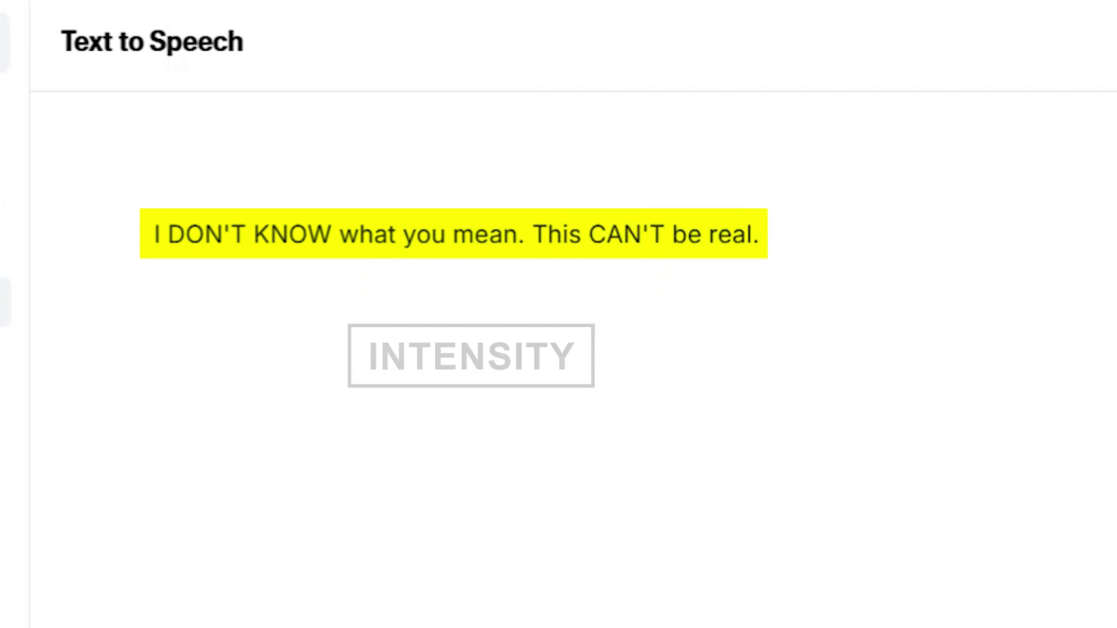
click(162, 234)
text(... I)
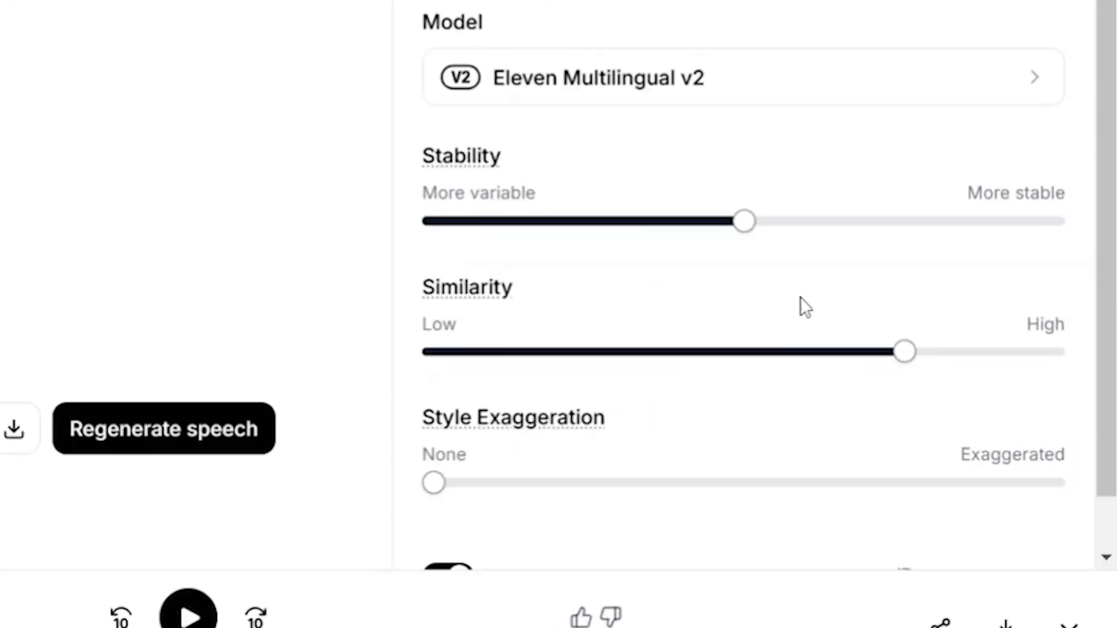
Step: Drag Stability toward More variable until it settles at 32%
drag(746, 234, 633, 242)
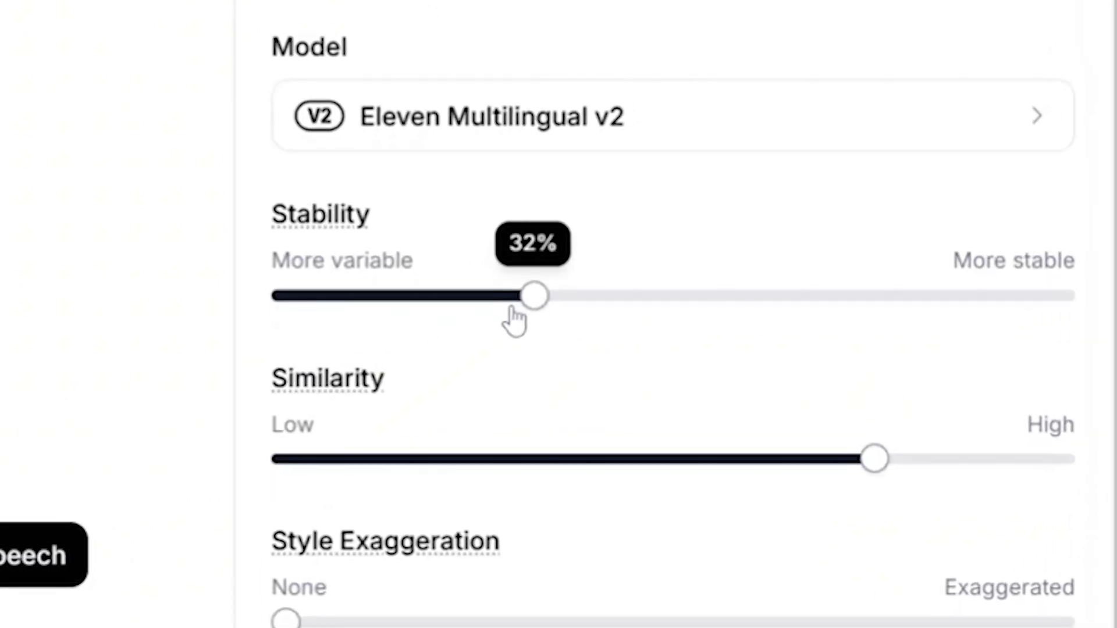
drag(515, 319, 514, 320)
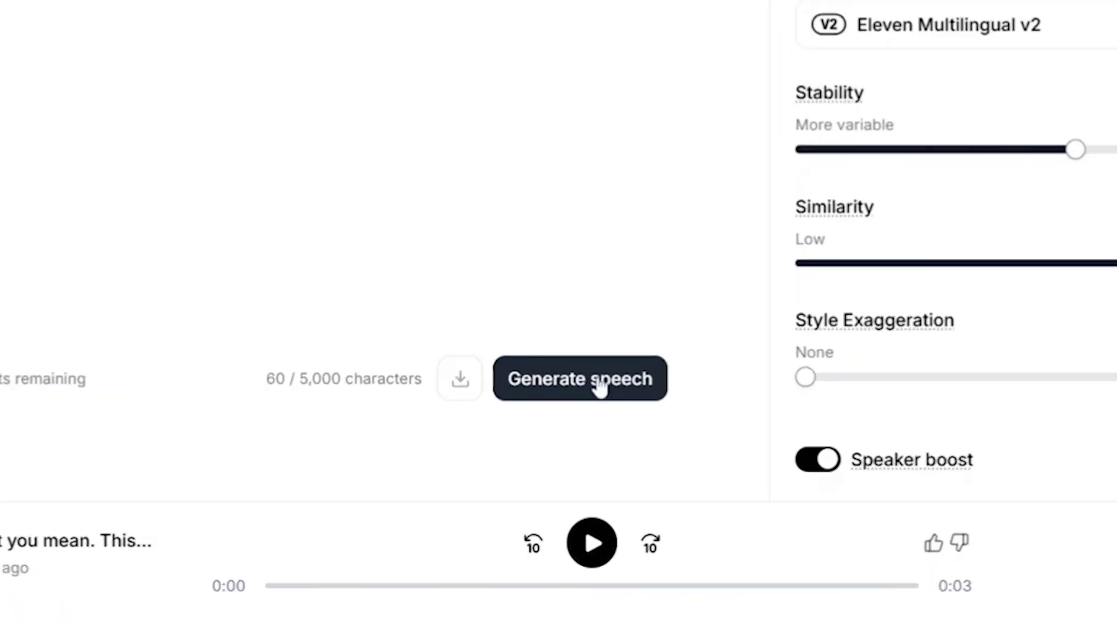
Step: Generate the stuttered line, then paste 'I can't believe it — this is really happening... Are you serious?' and generate it
click(600, 385)
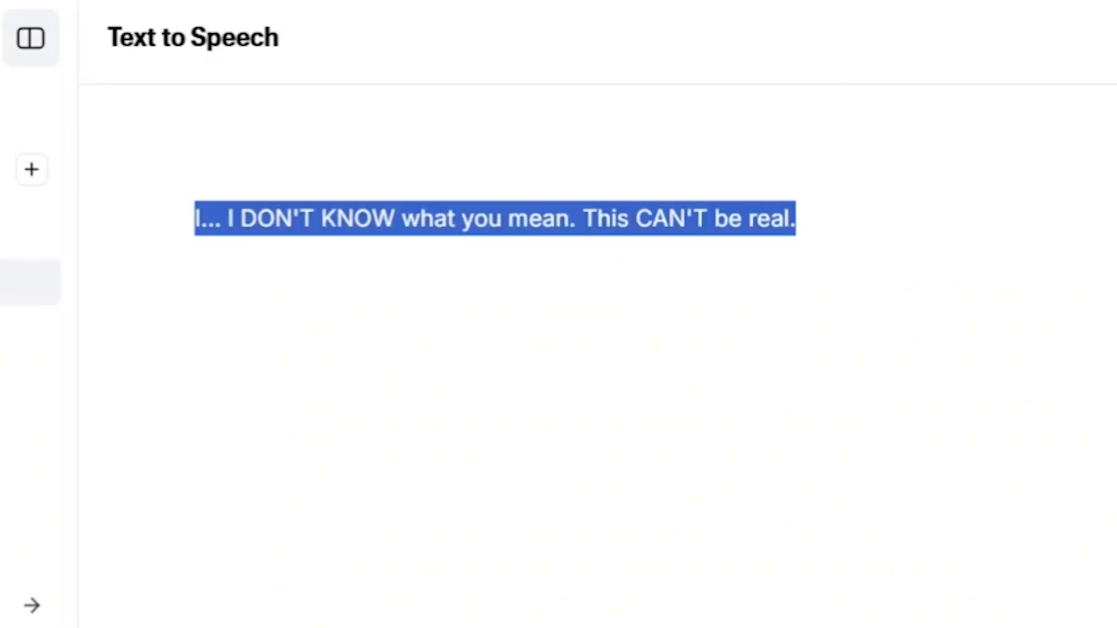
text(I can’t believe it this is really happening are you serious?)
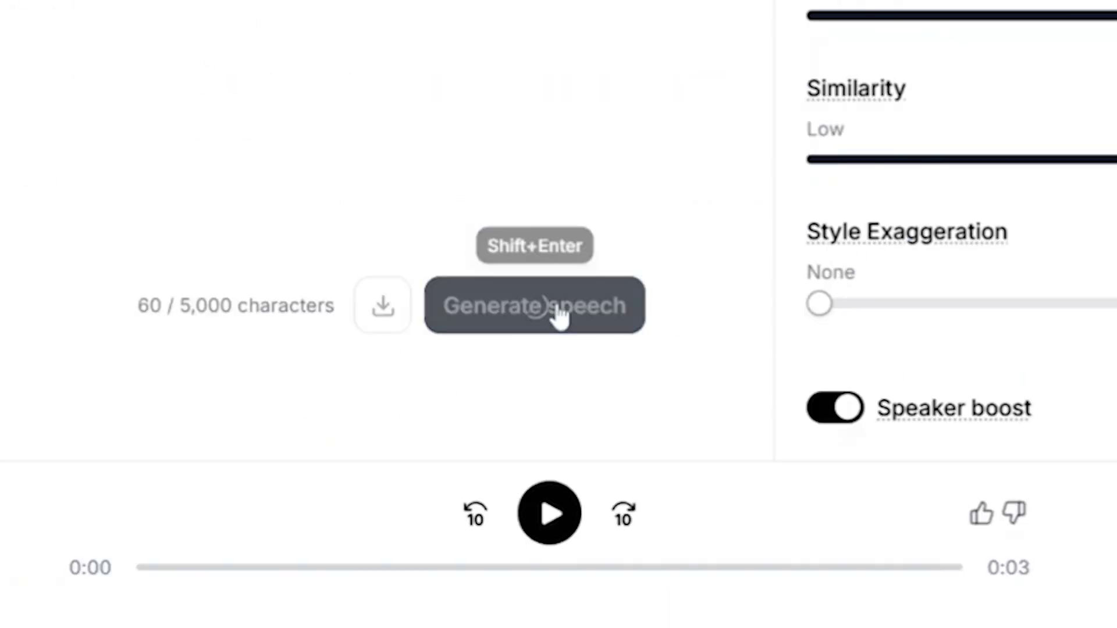
click(557, 311)
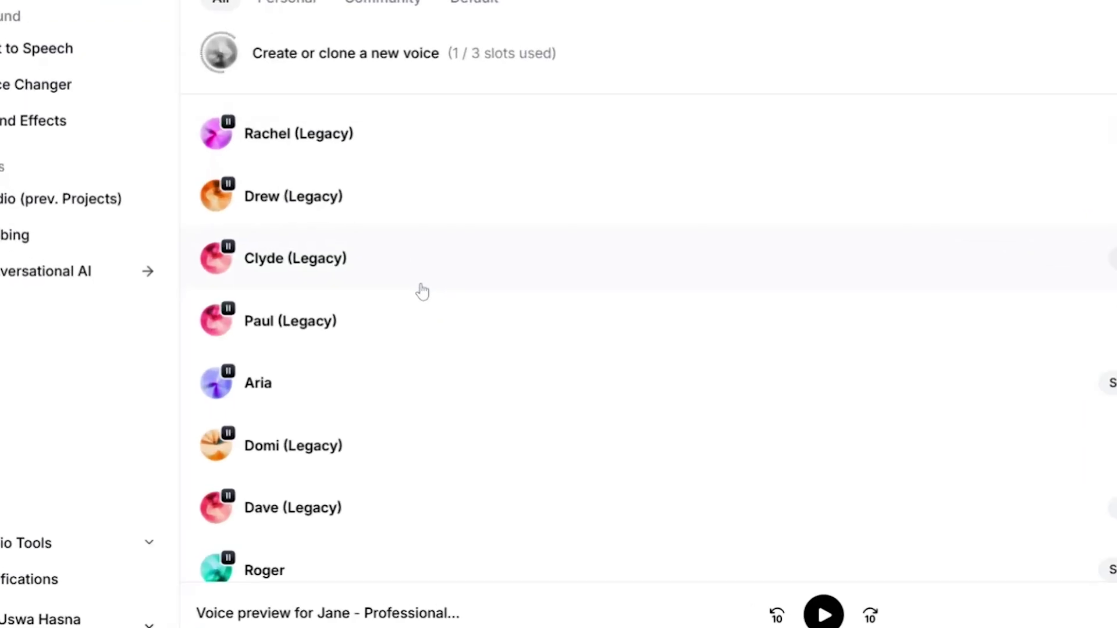
Step: Save the Old man Storyteller designed voice and go to My voices
scroll(419, 291, down, 10)
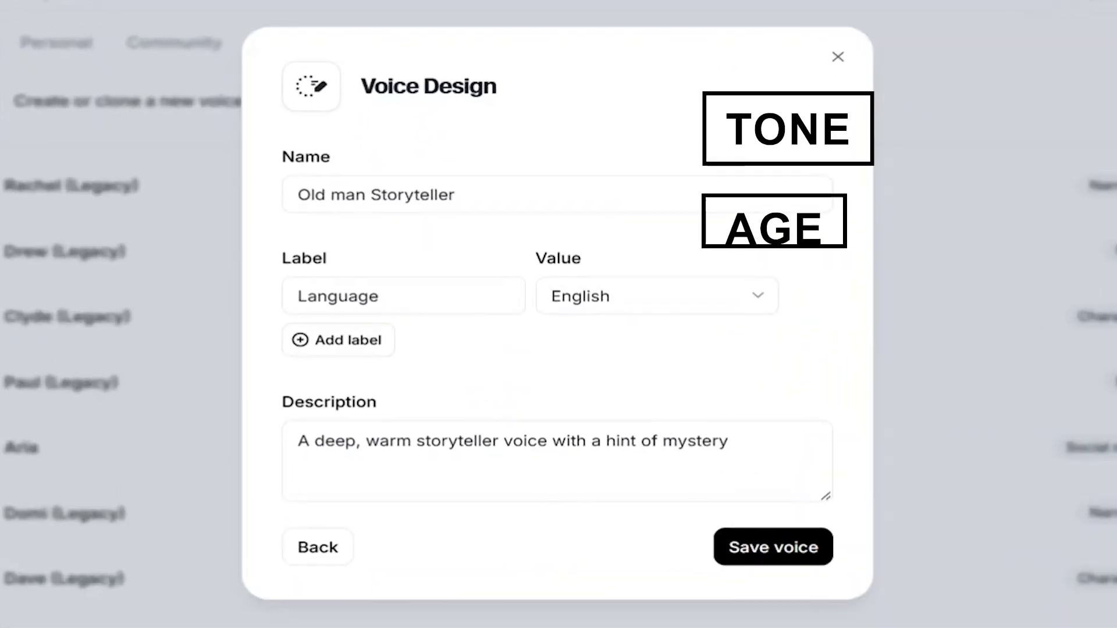
click(800, 547)
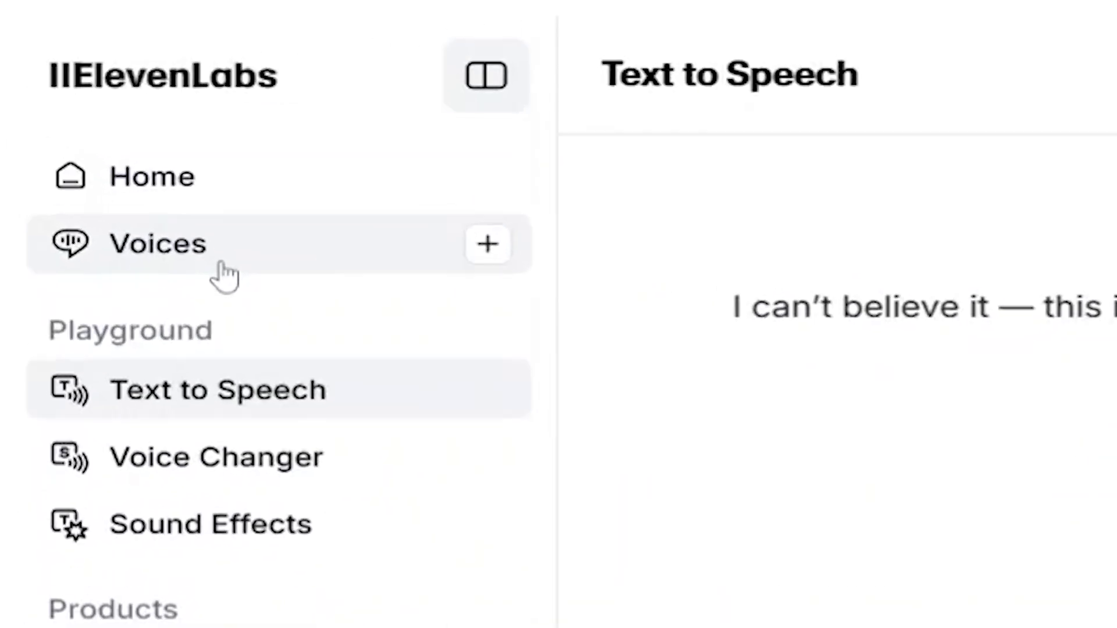
click(223, 274)
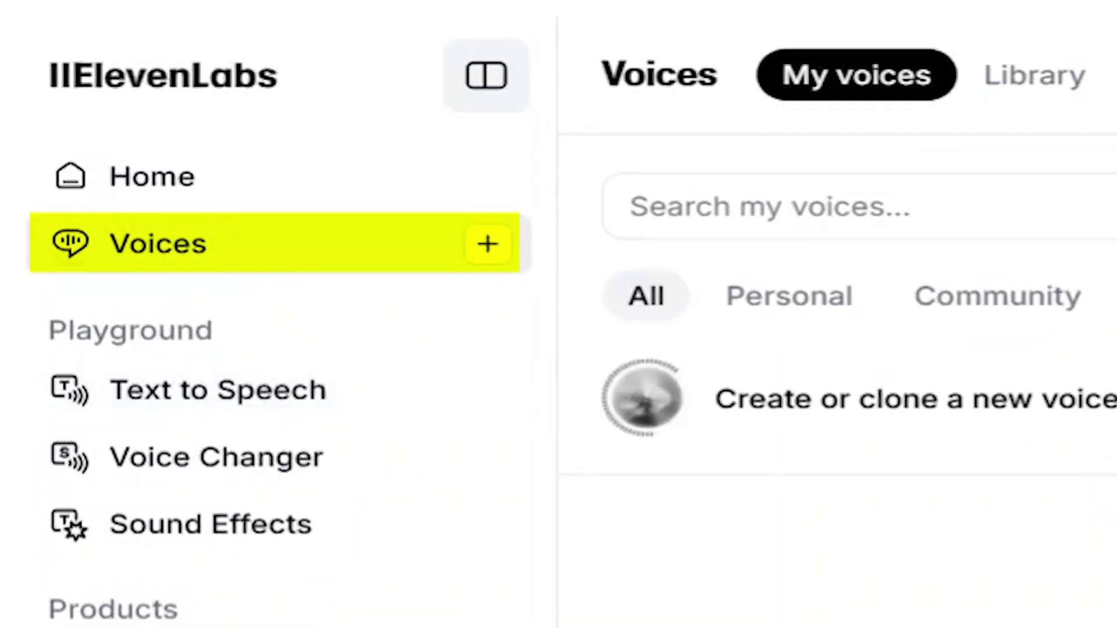
Step: Start a Voice Design and generate from 'A deep, warm storyteller voice with a hint of mystery'
click(905, 221)
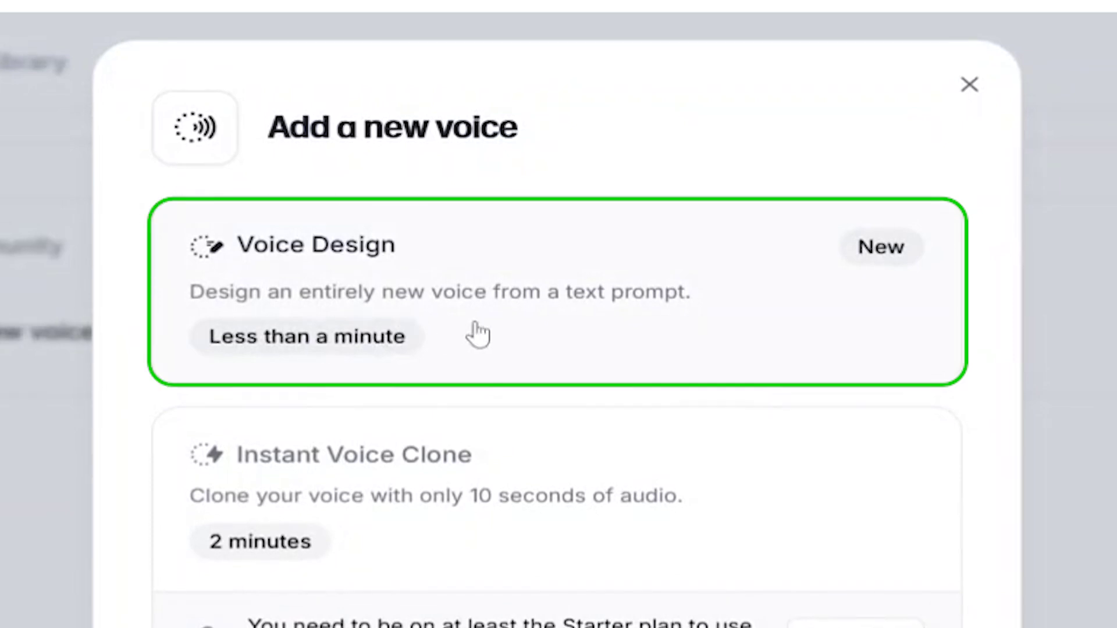
click(477, 335)
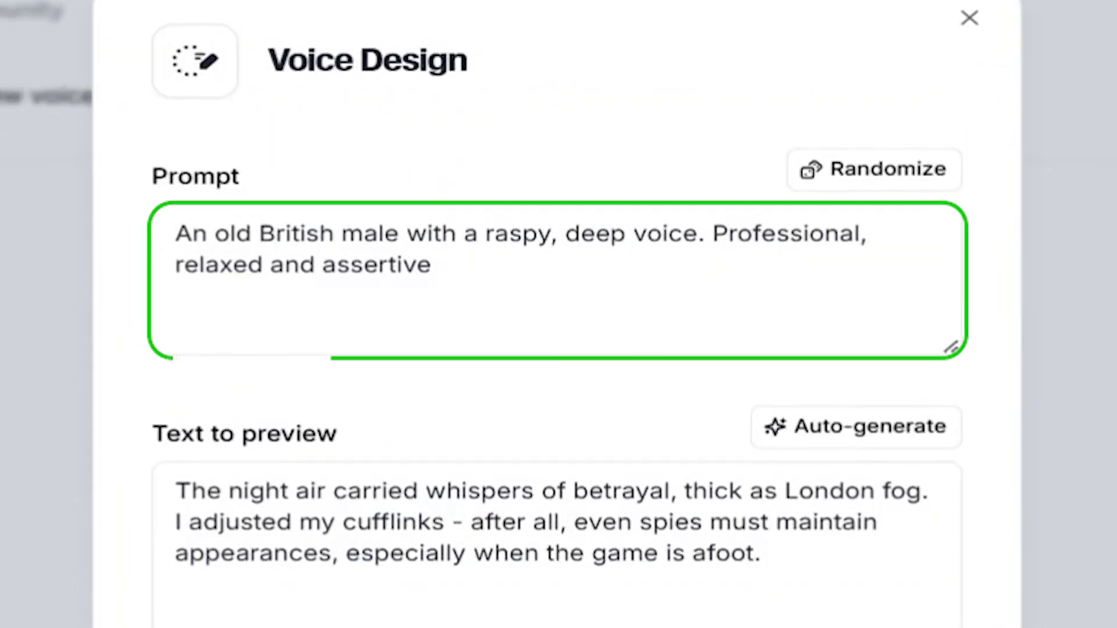
key(ctrl+a)
text(A deep, warm storyteller voice with a hint of mystery)
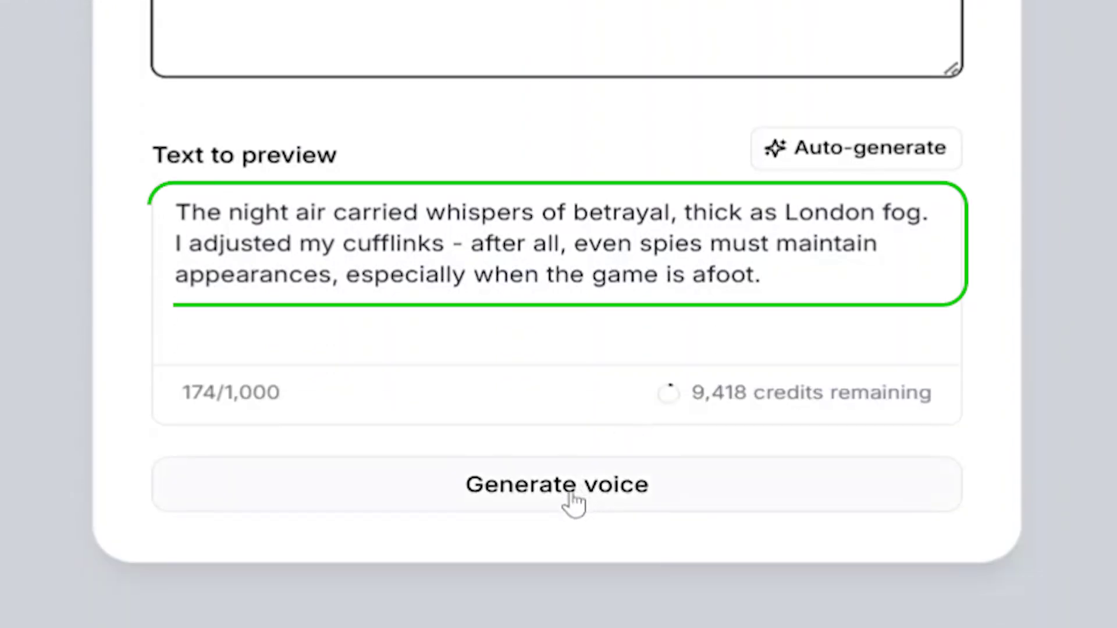
click(572, 500)
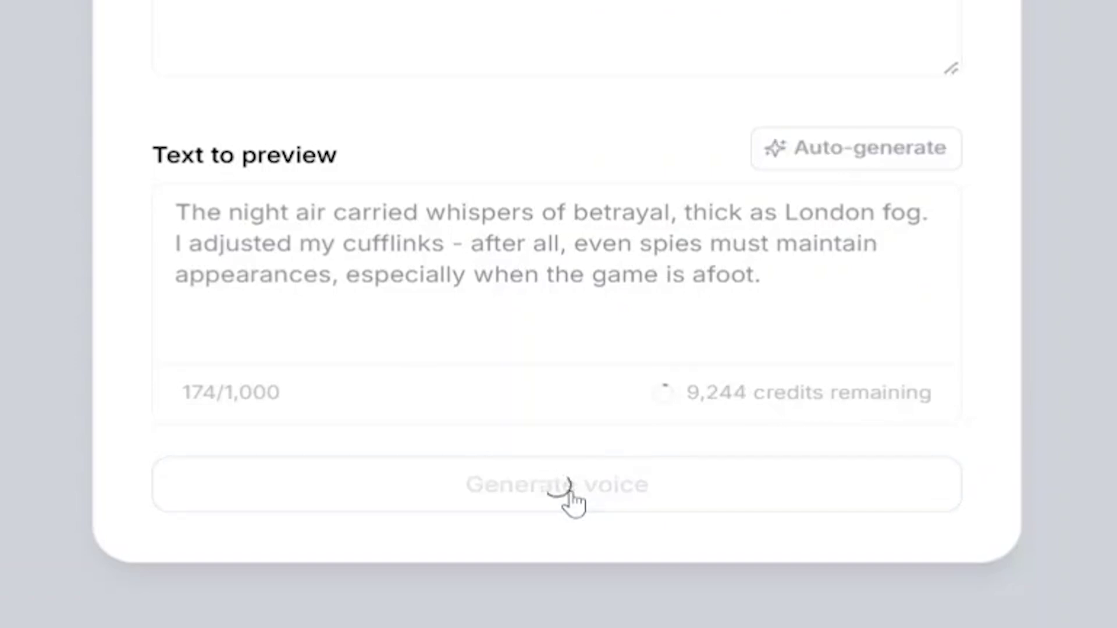